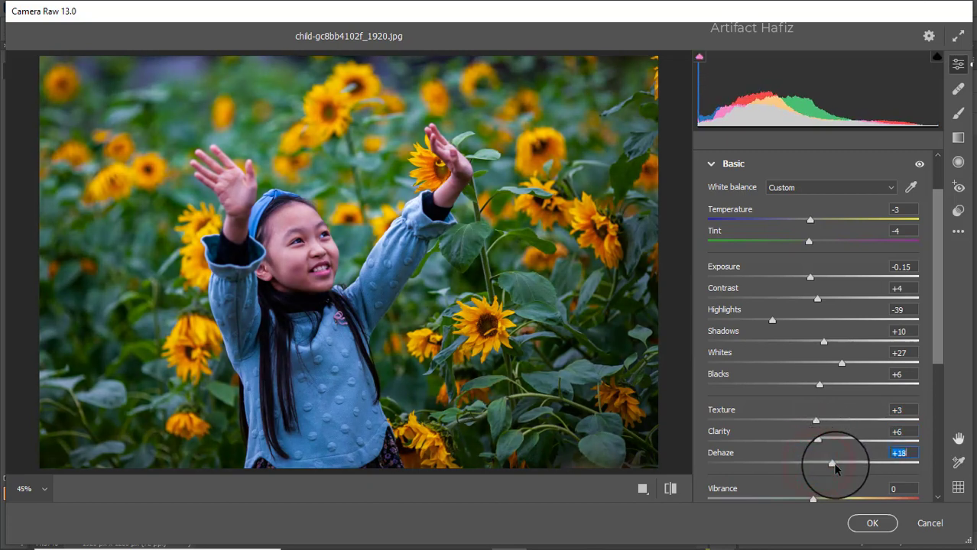
- Set the photo's Vibrance to +24 and Saturation to -5 in the Basic adjustments
{"action": "scroll", "coordinate": [828, 367], "scroll_direction": "down", "scroll_amount": 5}
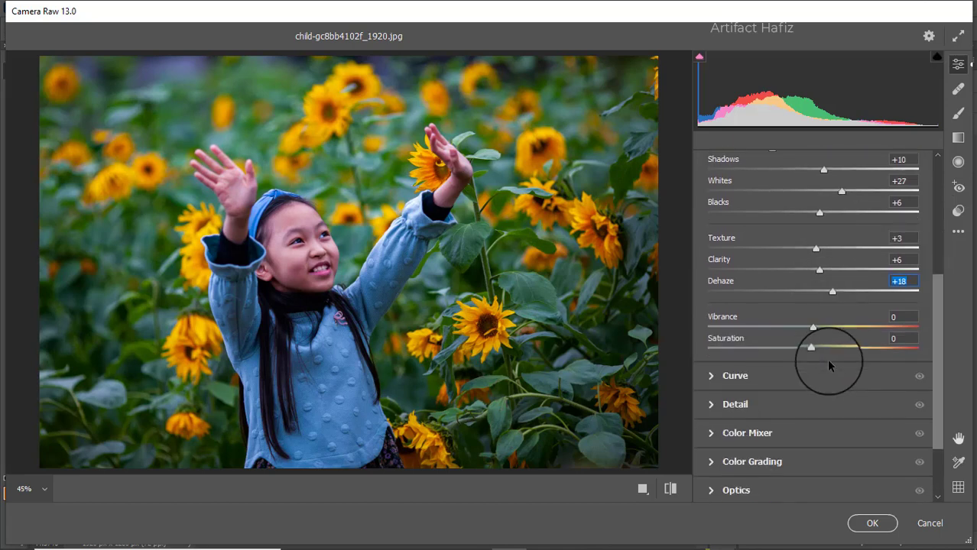
{"action": "left_click_drag", "start_coordinate": [810, 327], "coordinate": [804, 350]}
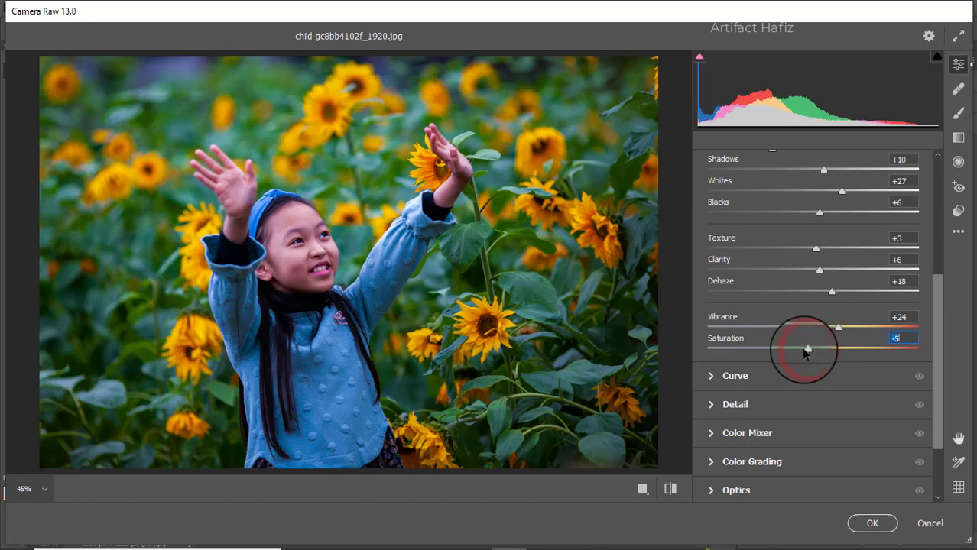
- Shape the RGB point curve with points at input 63, output 59 and input 191, output 198, and raise the blue curve's black point to output 9
{"action": "left_click", "coordinate": [756, 376]}
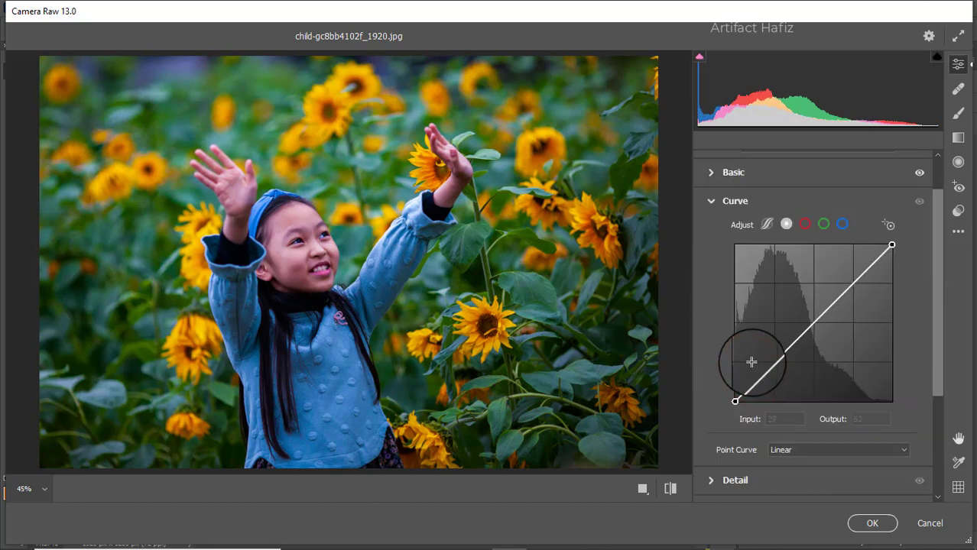
{"action": "left_click_drag", "start_coordinate": [778, 358], "coordinate": [773, 366]}
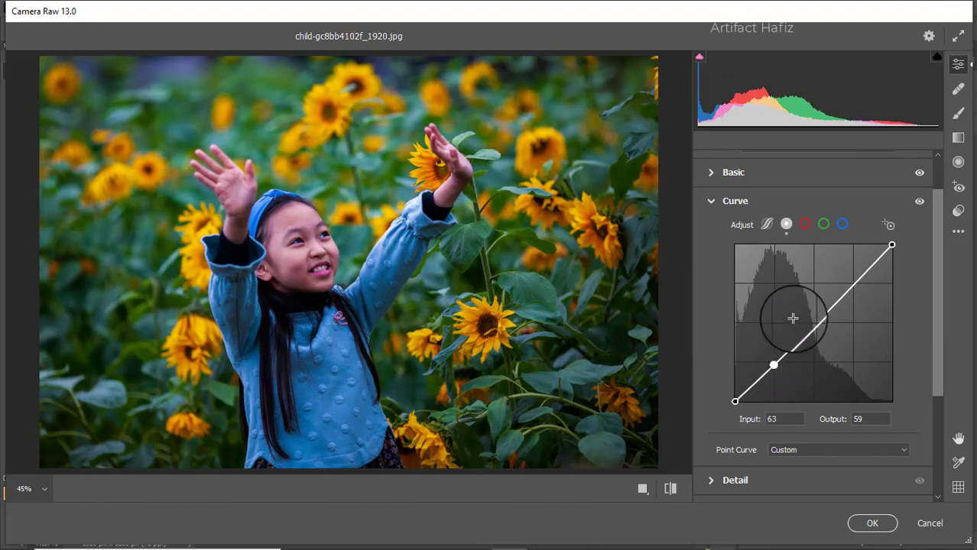
{"action": "mouse_move", "coordinate": [857, 280]}
{"action": "left_mouse_down"}
{"action": "mouse_move", "coordinate": [844, 277]}
{"action": "mouse_move", "coordinate": [853, 280]}
{"action": "left_mouse_up"}
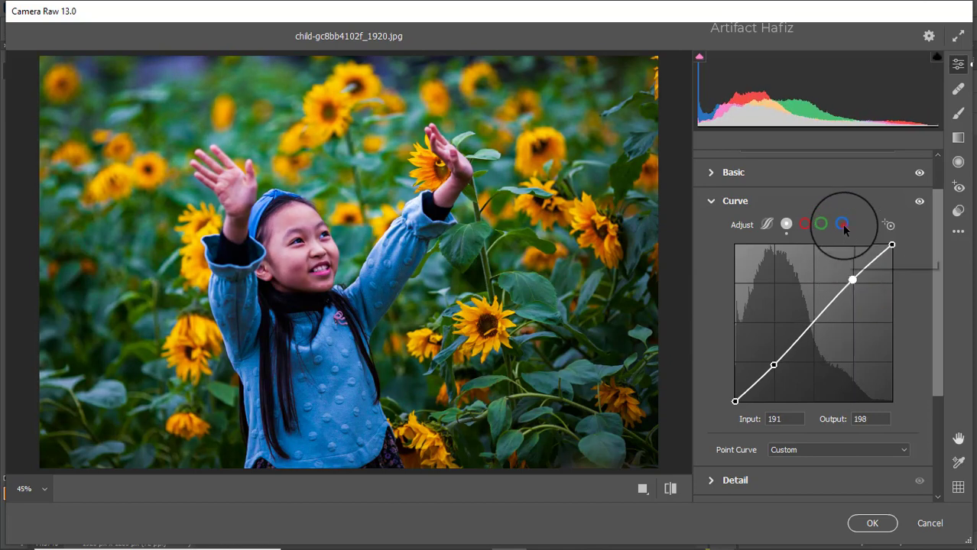
{"action": "left_click", "coordinate": [842, 223]}
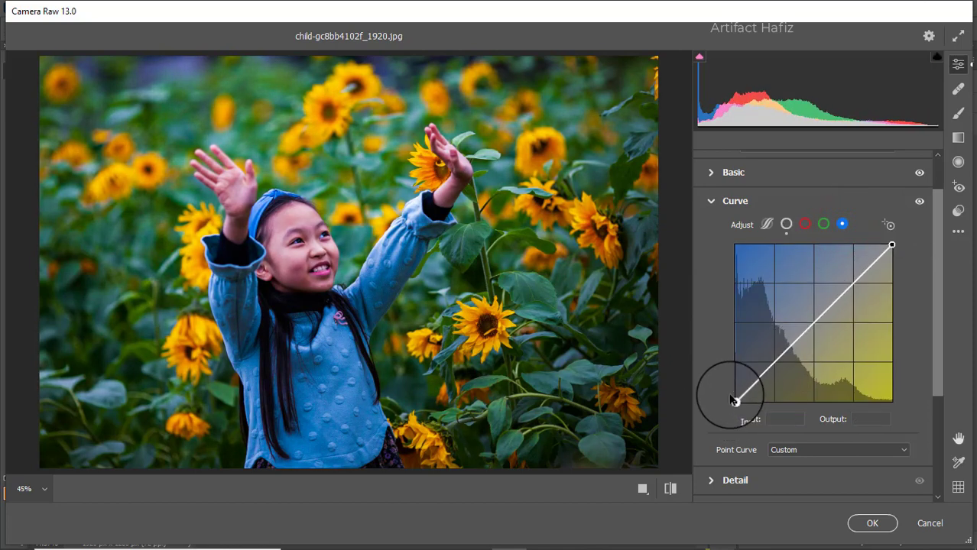
{"action": "left_click_drag", "start_coordinate": [735, 401], "coordinate": [736, 396]}
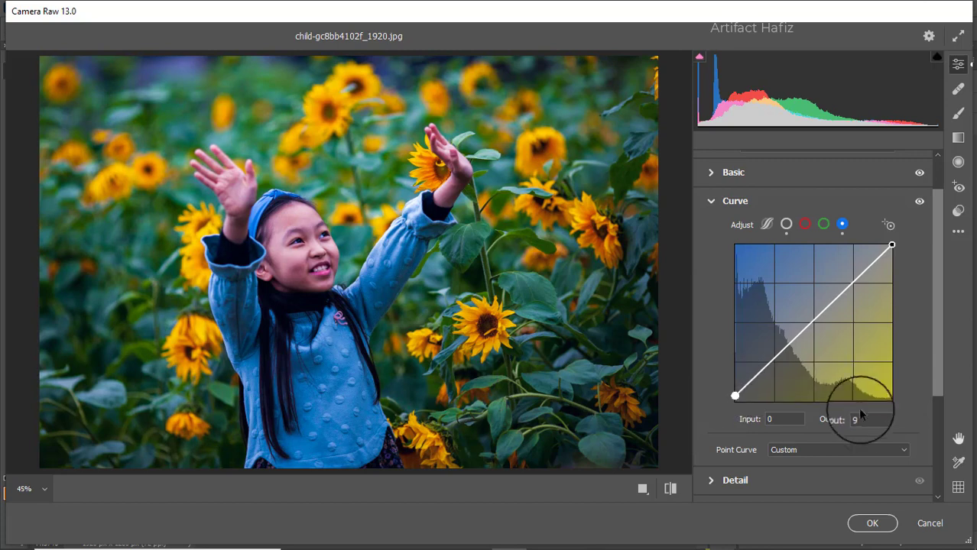
- Set the Detail adjustments to Sharpening 11, Noise Reduction 6 and Color Noise Reduction 10
{"action": "scroll", "coordinate": [837, 412], "scroll_direction": "down", "scroll_amount": 3}
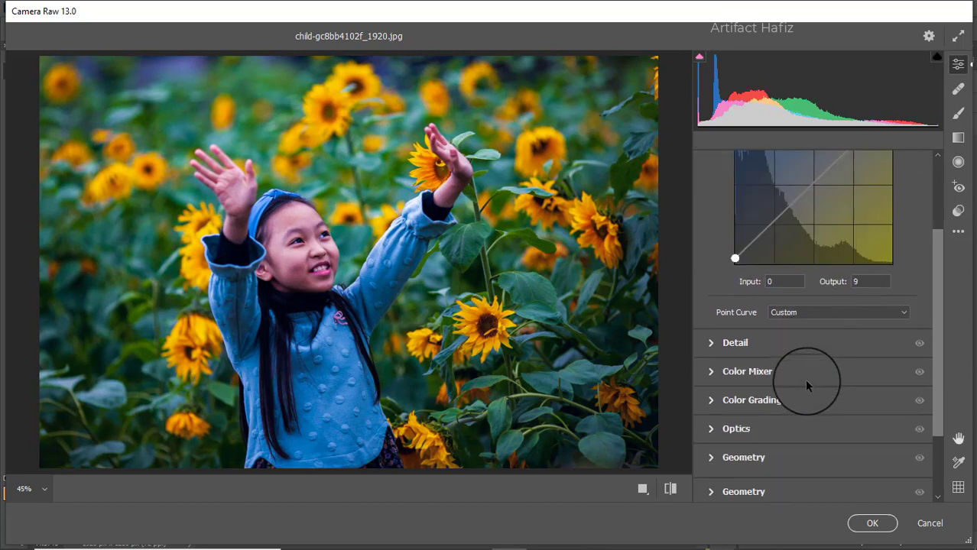
{"action": "left_click", "coordinate": [743, 345]}
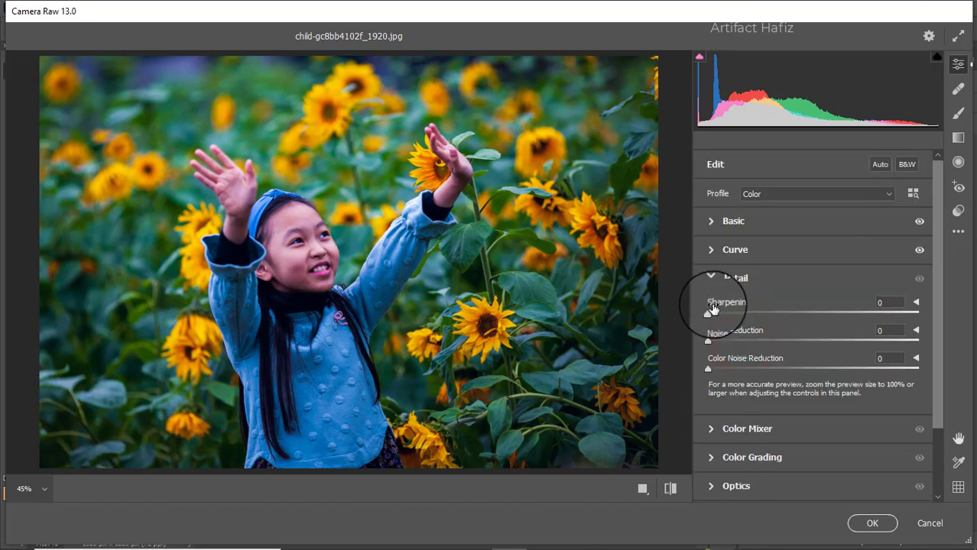
{"action": "left_click", "coordinate": [721, 314]}
{"action": "left_click_drag", "start_coordinate": [721, 314], "coordinate": [731, 374]}
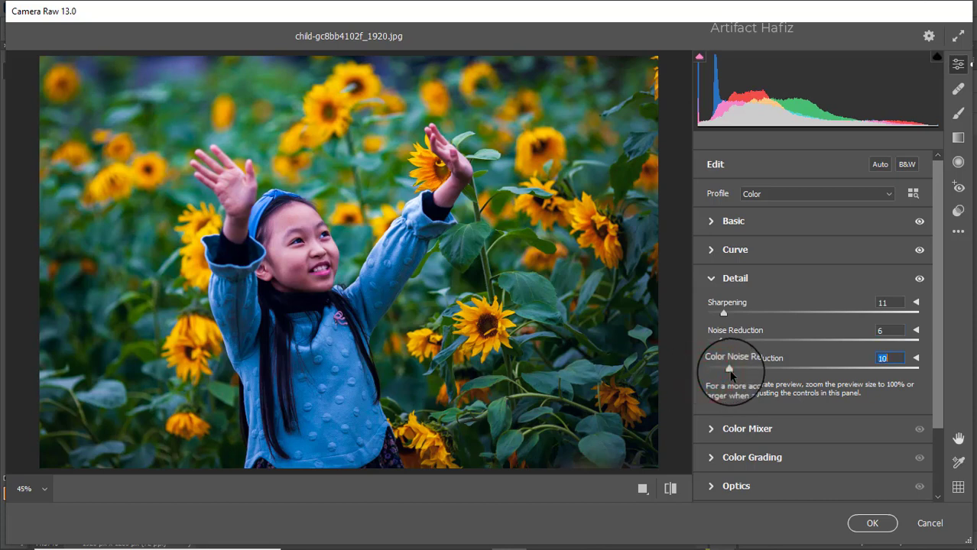
- Set the Color Mixer saturation to Reds -16, Oranges +100, Yellows -16, Greens -71, Aquas +8 and Blues -39
{"action": "left_click", "coordinate": [731, 432]}
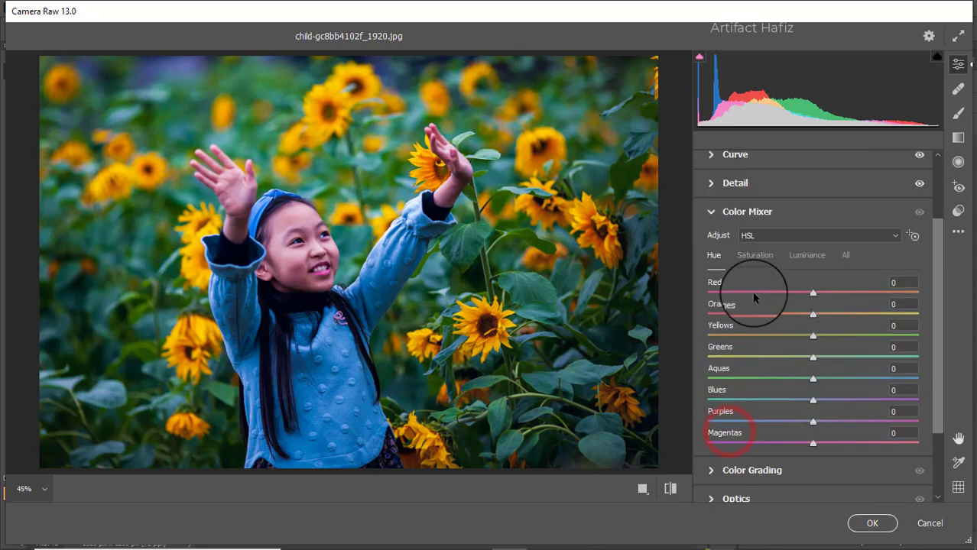
{"action": "left_click", "coordinate": [760, 257]}
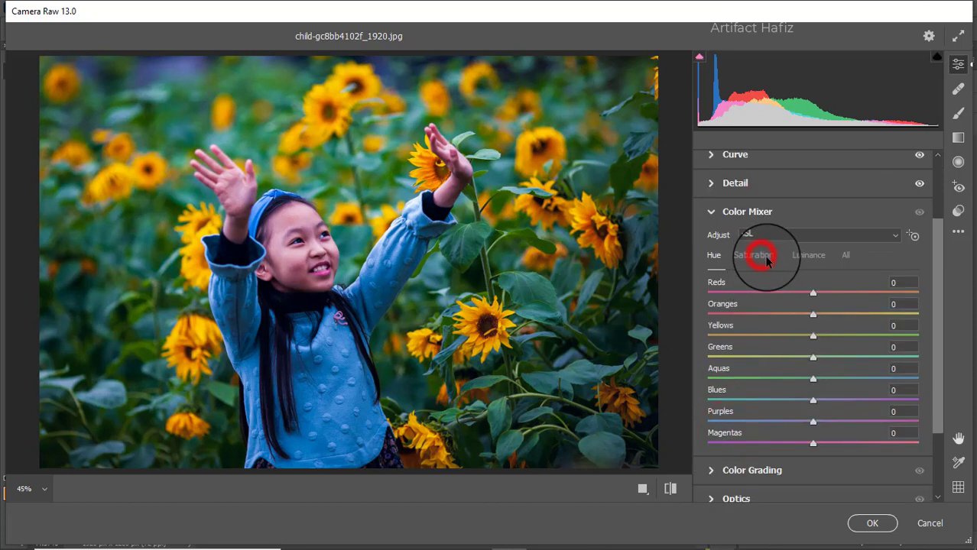
{"action": "left_click", "coordinate": [813, 291]}
{"action": "type", "text": "-82"}
{"action": "key", "text": "Return"}
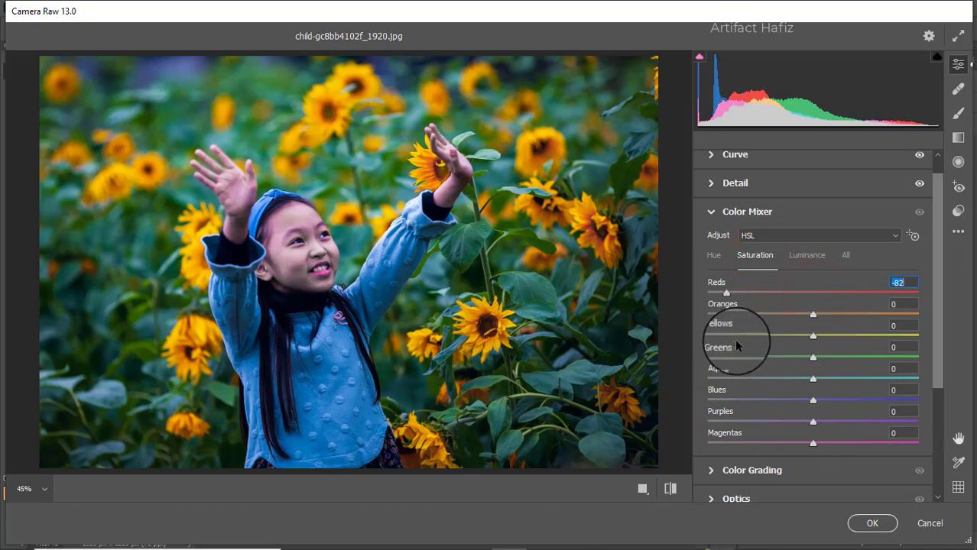
{"action": "left_click_drag", "start_coordinate": [818, 341], "coordinate": [938, 332]}
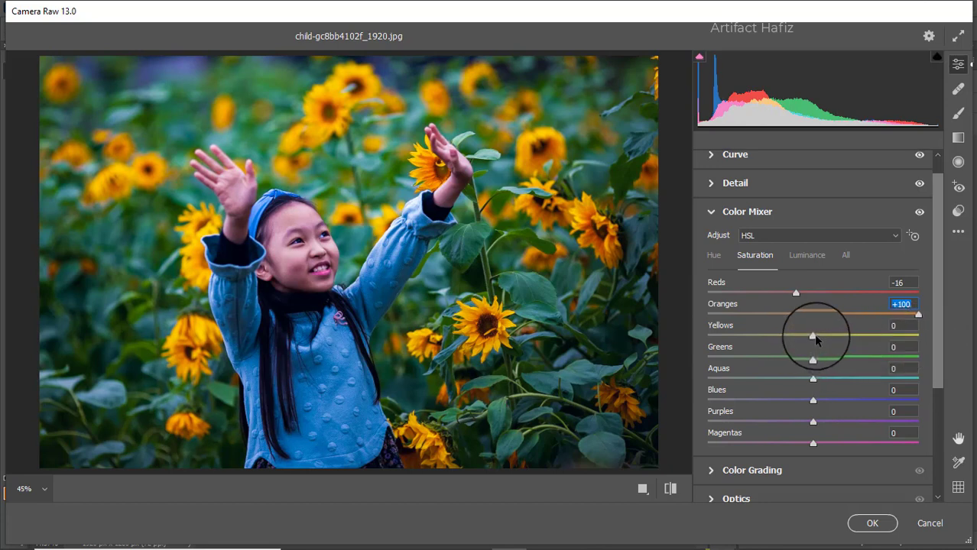
{"action": "left_click_drag", "start_coordinate": [813, 336], "coordinate": [737, 386]}
{"action": "left_click_drag", "start_coordinate": [812, 378], "coordinate": [772, 405]}
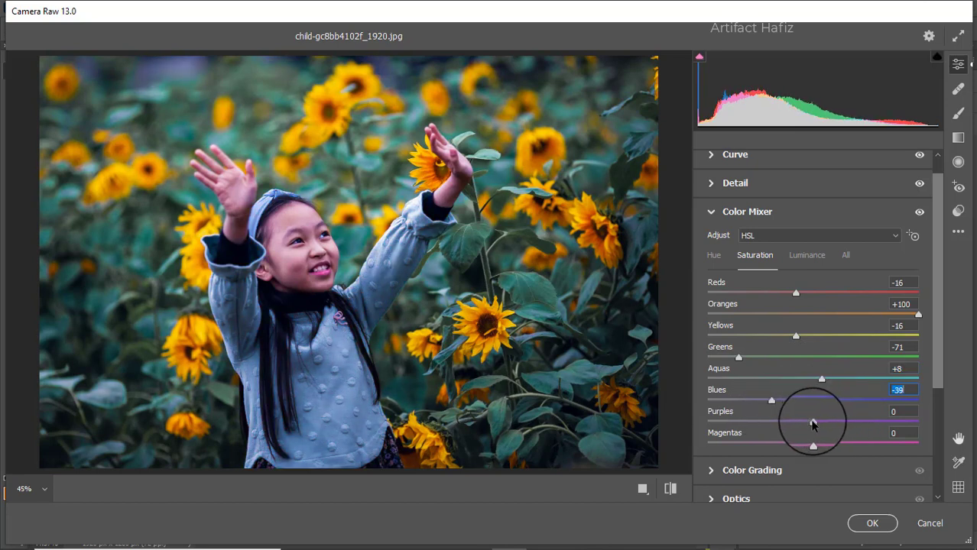
- Set the Color Mixer luminance to Reds +6, Oranges +39, Greens -27, Aquas +18 and Blues -10
{"action": "left_click", "coordinate": [808, 256]}
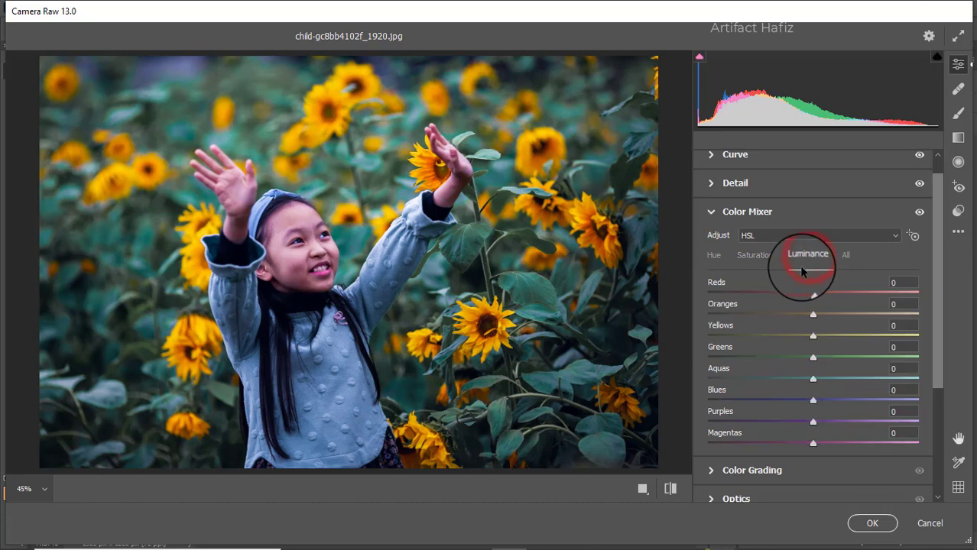
{"action": "left_click_drag", "start_coordinate": [814, 295], "coordinate": [858, 322]}
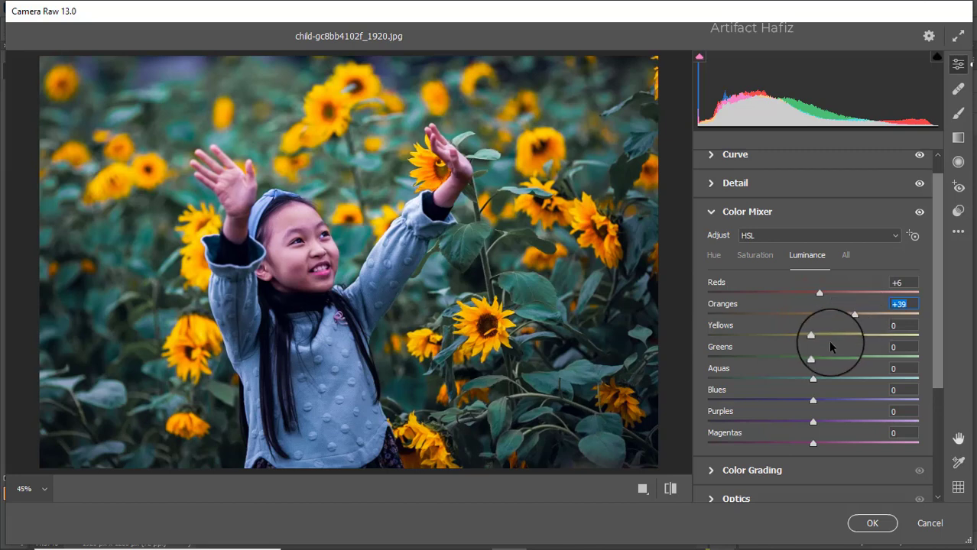
{"action": "left_click_drag", "start_coordinate": [812, 357], "coordinate": [784, 341]}
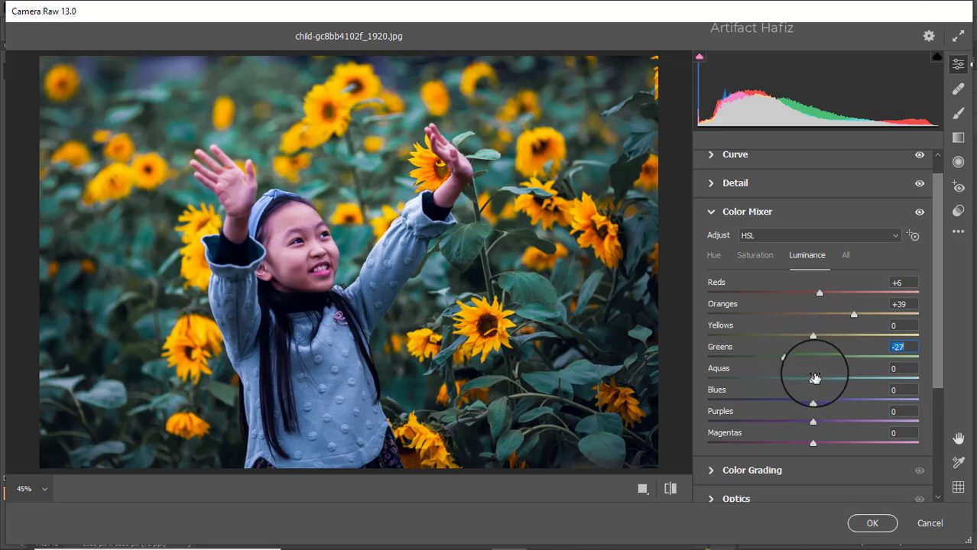
{"action": "left_click_drag", "start_coordinate": [815, 378], "coordinate": [795, 406]}
- Set the Color Mixer hue to Blues -5 and Aquas -3
{"action": "left_click", "coordinate": [716, 259]}
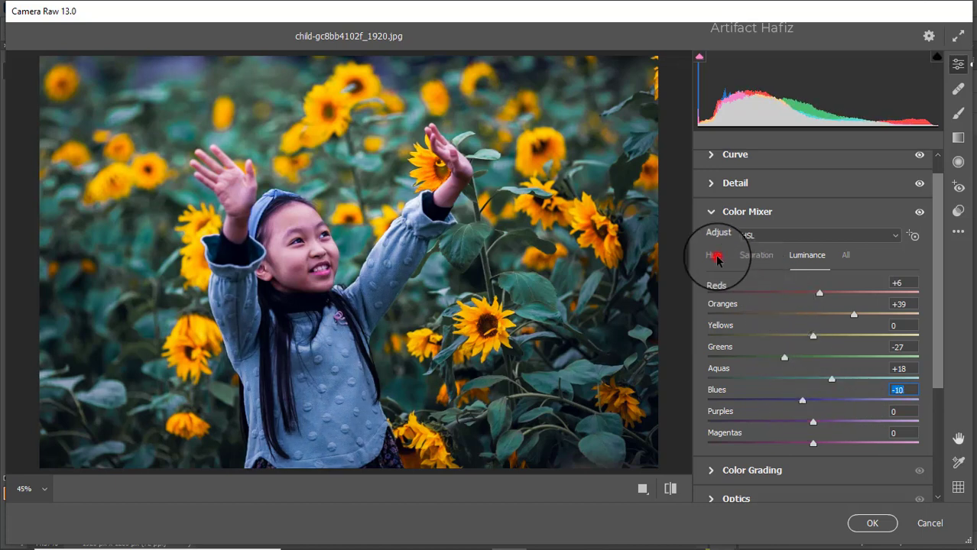
{"action": "left_click_drag", "start_coordinate": [811, 401], "coordinate": [789, 404]}
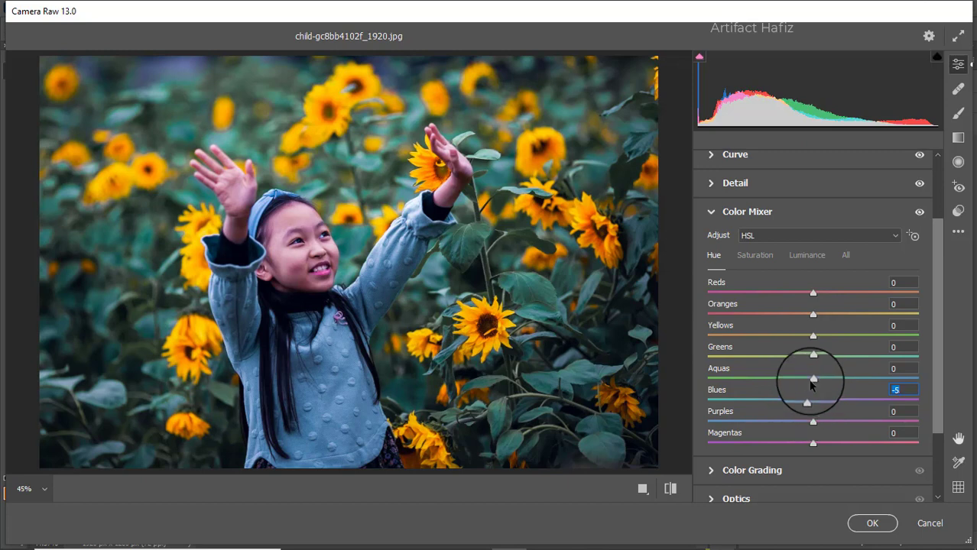
{"action": "left_click_drag", "start_coordinate": [813, 379], "coordinate": [808, 379]}
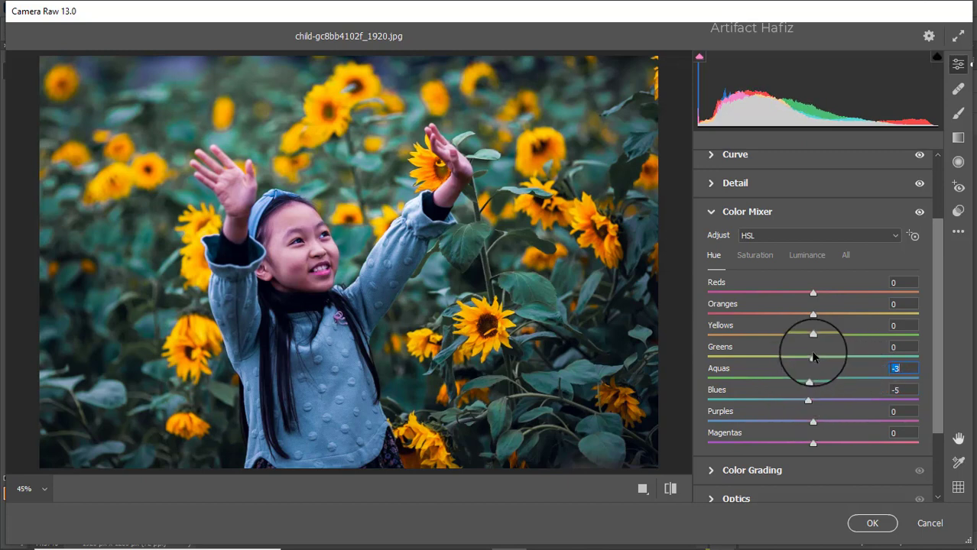
- Color grade the photo with pinkish-red shadows, yellow-green highlights and midtones at hue 47, saturation 13
{"action": "left_click", "coordinate": [711, 471]}
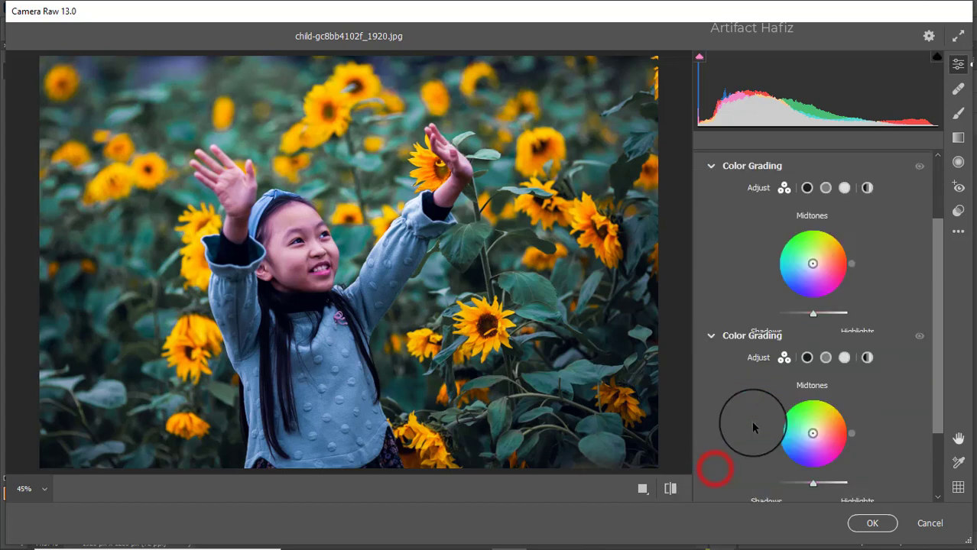
{"action": "left_click_drag", "start_coordinate": [766, 383], "coordinate": [867, 331]}
{"action": "left_click_drag", "start_coordinate": [817, 268], "coordinate": [816, 261]}
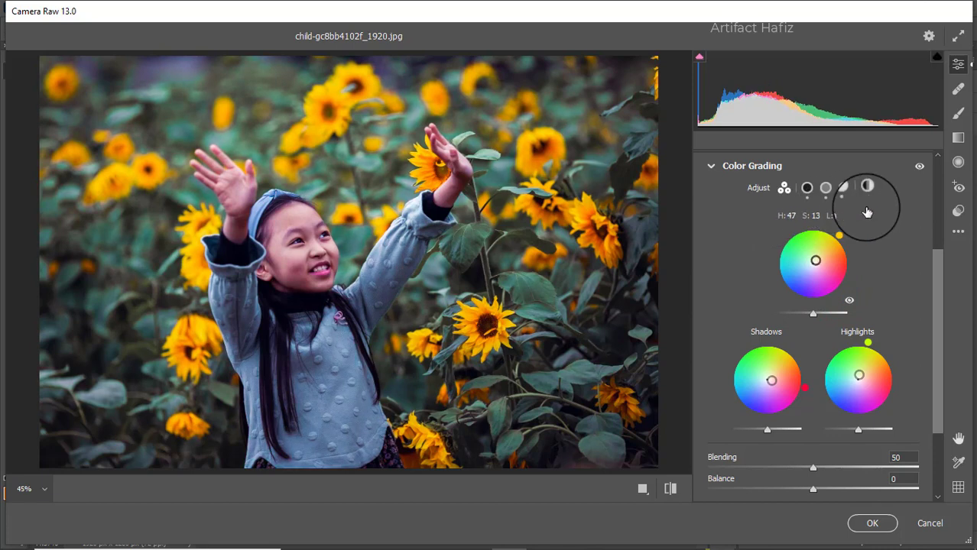
- Add a vignette of -14 with Feather 100 and Roundness +81
{"action": "scroll", "coordinate": [803, 288], "scroll_direction": "down", "scroll_amount": 2}
{"action": "scroll", "coordinate": [804, 288], "scroll_direction": "down", "scroll_amount": 1}
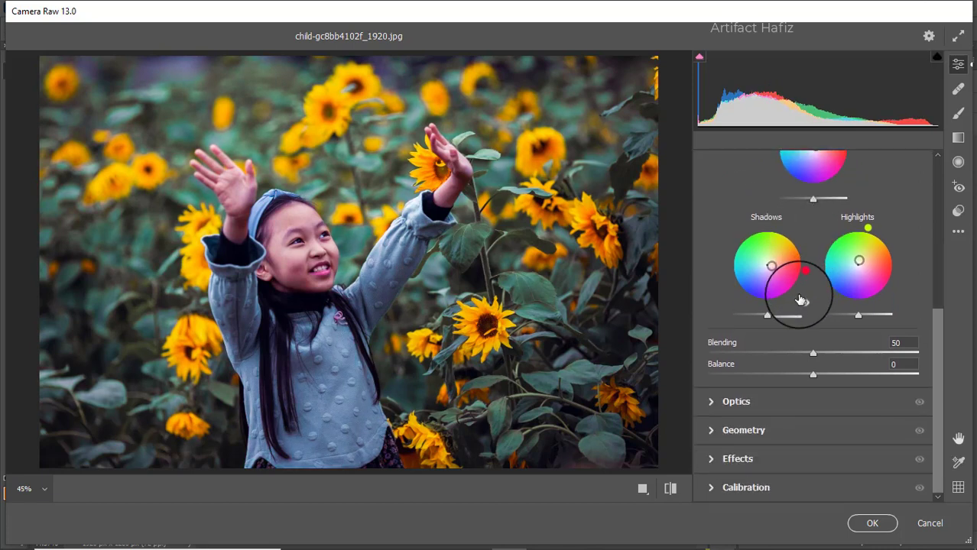
{"action": "left_click", "coordinate": [760, 461]}
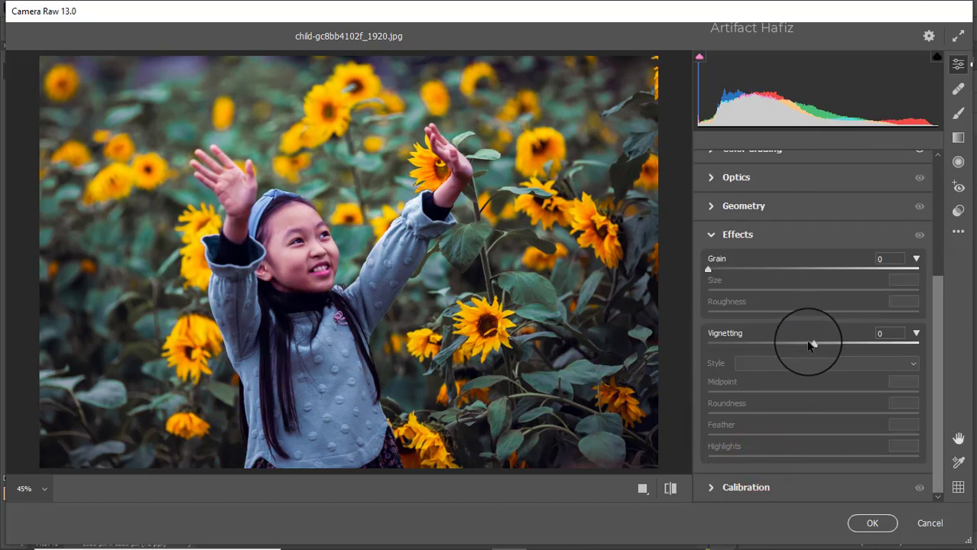
{"action": "mouse_move", "coordinate": [811, 343]}
{"action": "left_mouse_down"}
{"action": "mouse_move", "coordinate": [767, 343]}
{"action": "mouse_move", "coordinate": [797, 344]}
{"action": "left_mouse_up"}
{"action": "left_click_drag", "start_coordinate": [813, 435], "coordinate": [910, 433]}
{"action": "left_click_drag", "start_coordinate": [812, 412], "coordinate": [896, 411]}
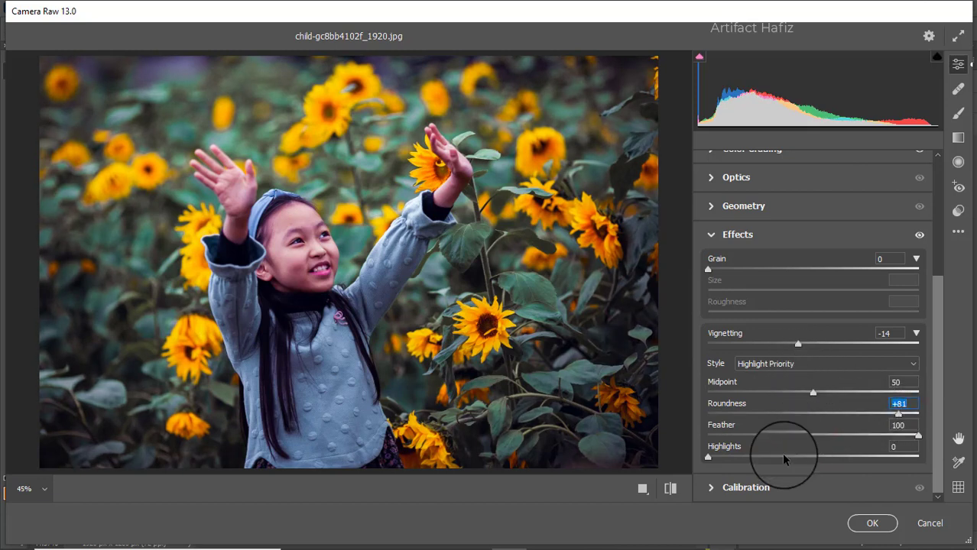
- Set the Calibration primary saturation to Red -29, Green +27 and Blue +36, and apply the Camera Raw filter
{"action": "left_click", "coordinate": [742, 488]}
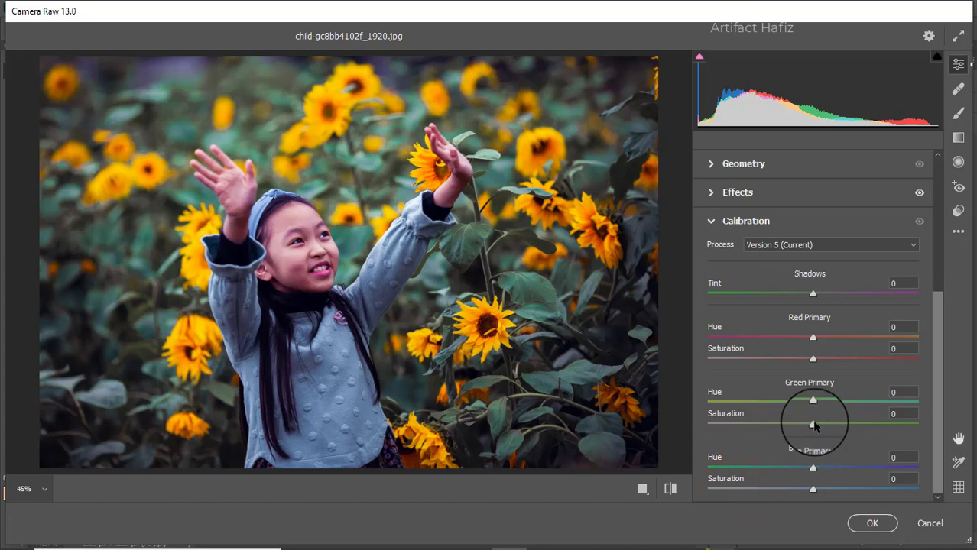
{"action": "left_click_drag", "start_coordinate": [814, 424], "coordinate": [841, 429]}
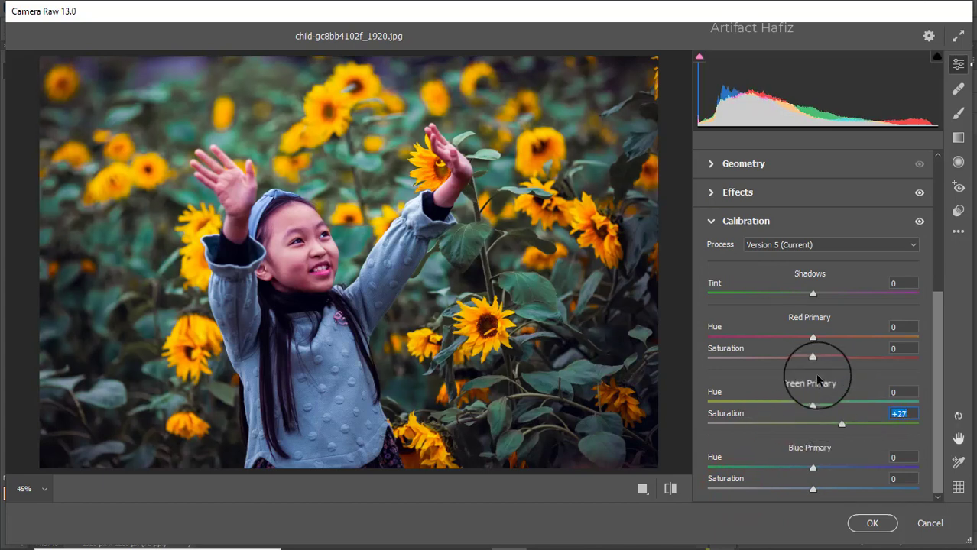
{"action": "left_click_drag", "start_coordinate": [814, 357], "coordinate": [782, 359]}
{"action": "left_click_drag", "start_coordinate": [813, 489], "coordinate": [850, 491]}
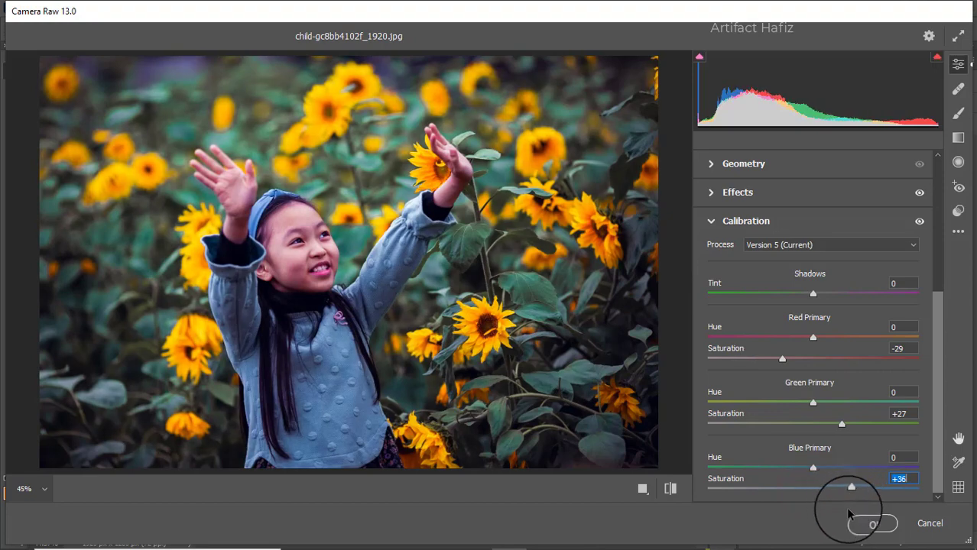
{"action": "left_click", "coordinate": [858, 533]}
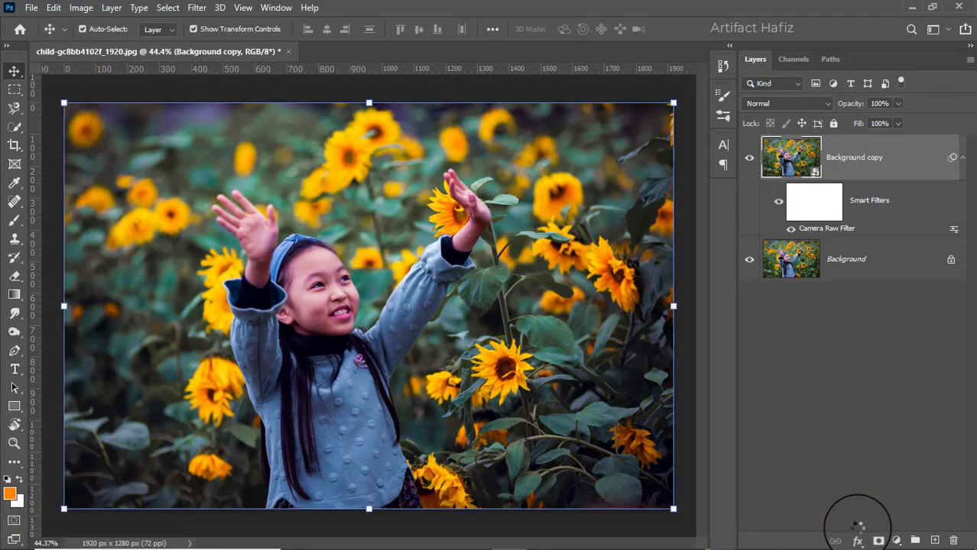
- Compare the photo before and after the edit by toggling the visibility of the Background copy layer
{"action": "left_click", "coordinate": [749, 159]}
{"action": "left_click", "coordinate": [750, 160]}
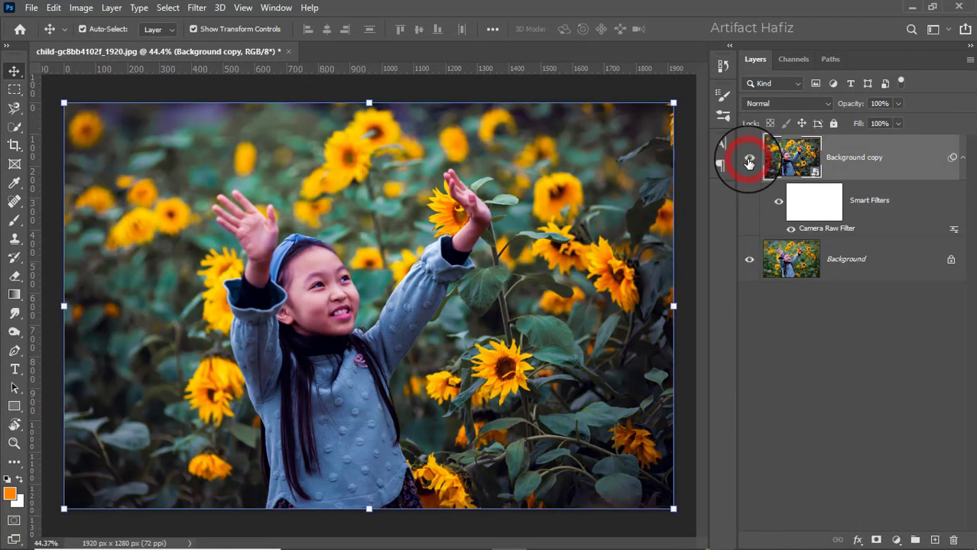
{"action": "left_click", "coordinate": [749, 160]}
{"action": "left_click", "coordinate": [749, 160]}
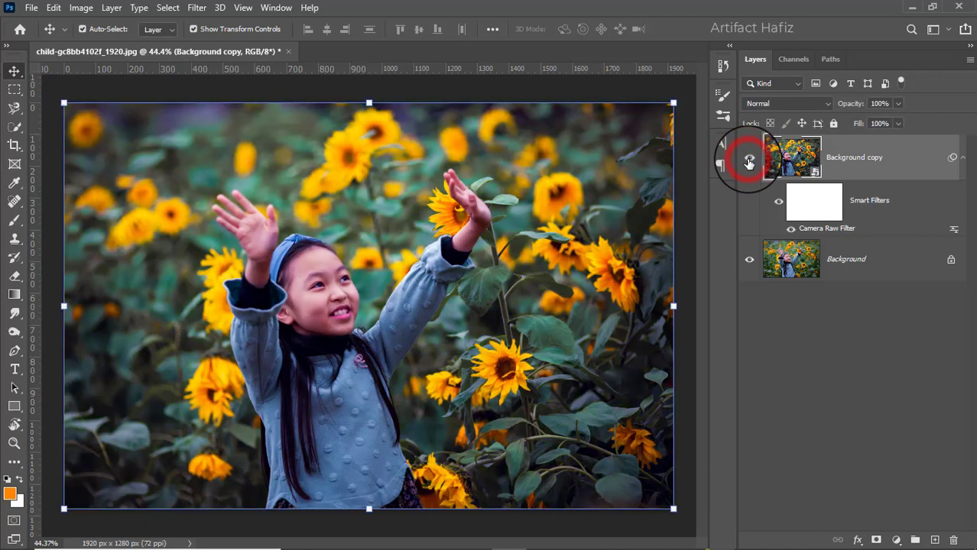